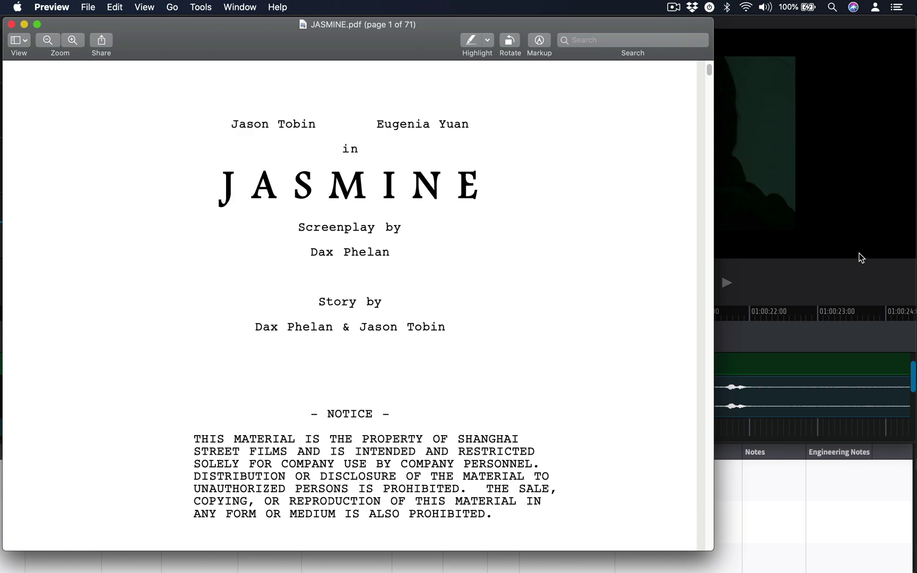
Scroll the JASMINE script in Preview down to page 6.
scroll(416, 390, down, 15)
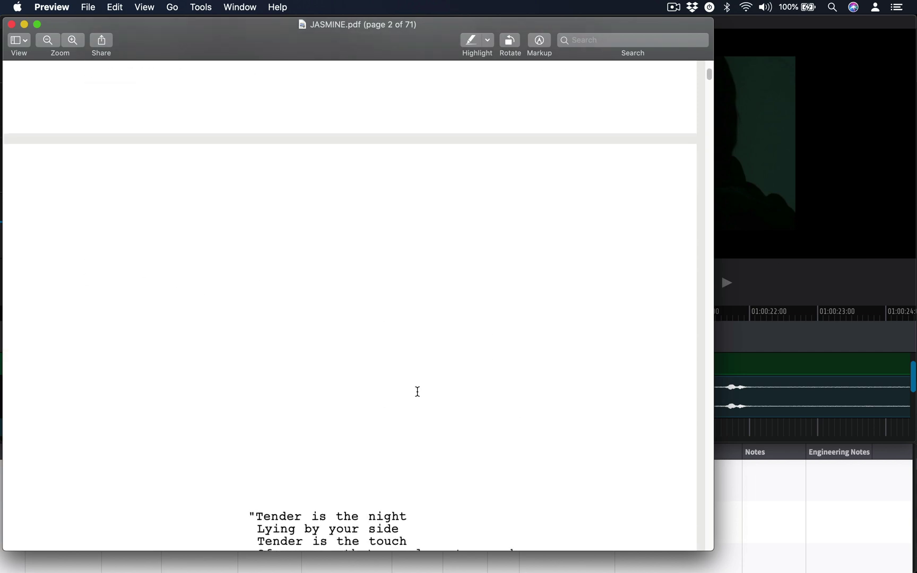
scroll(418, 392, down, 15)
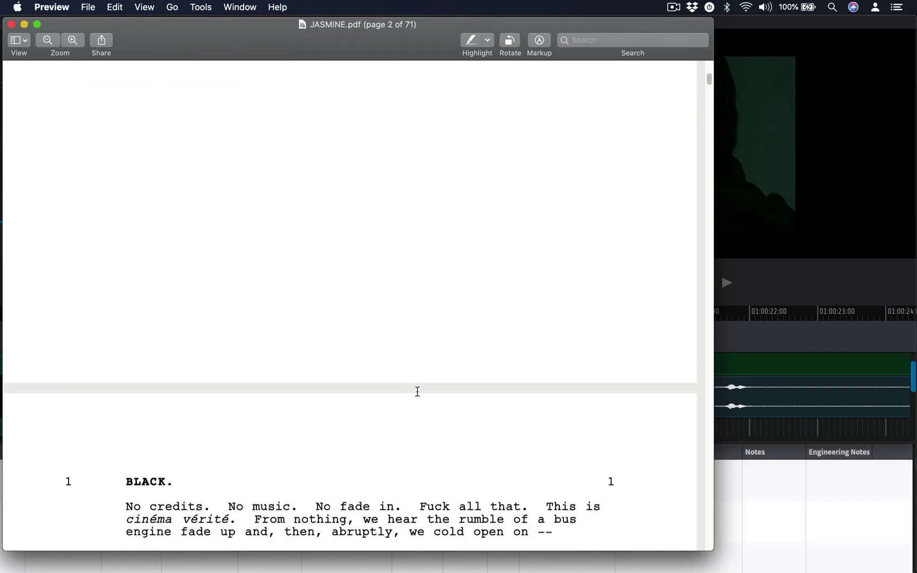
scroll(418, 392, down, 15)
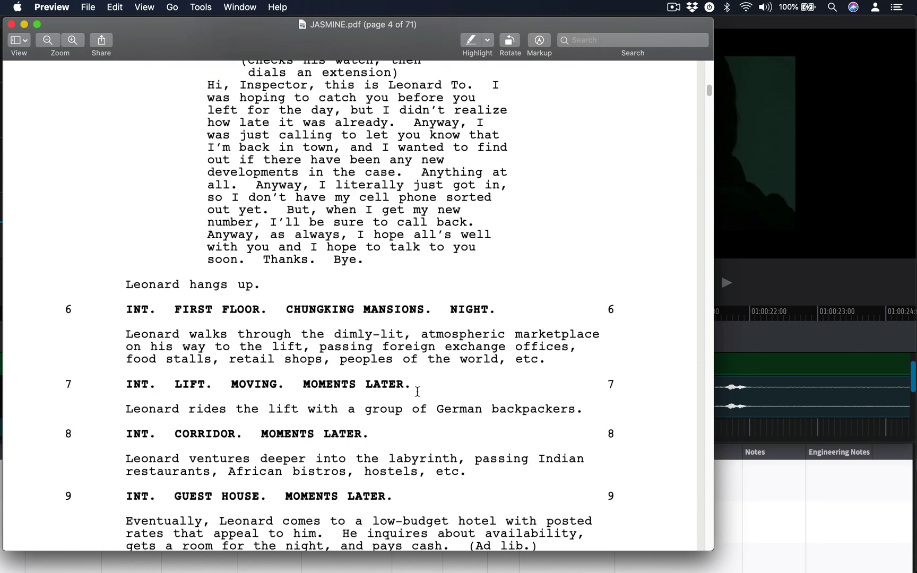
scroll(436, 256, down, 15)
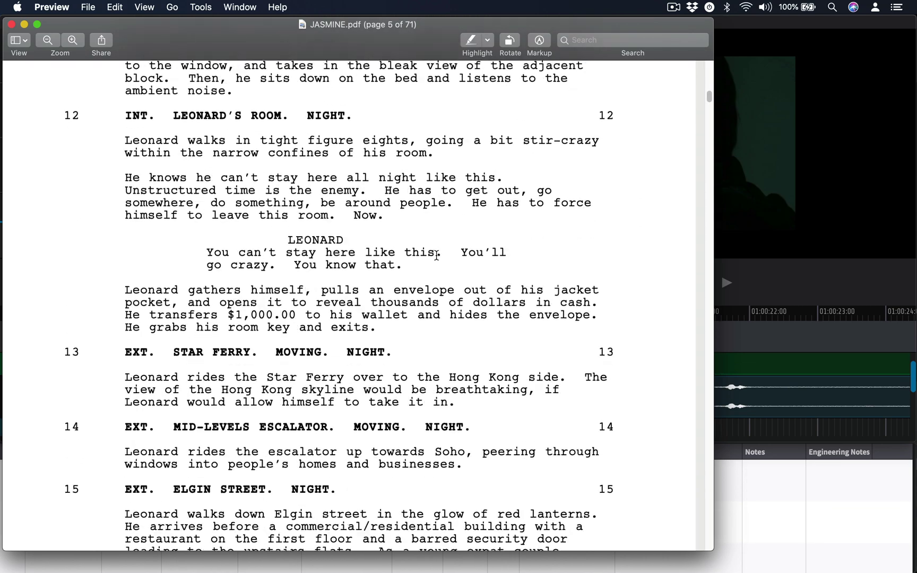
scroll(436, 256, down, 10)
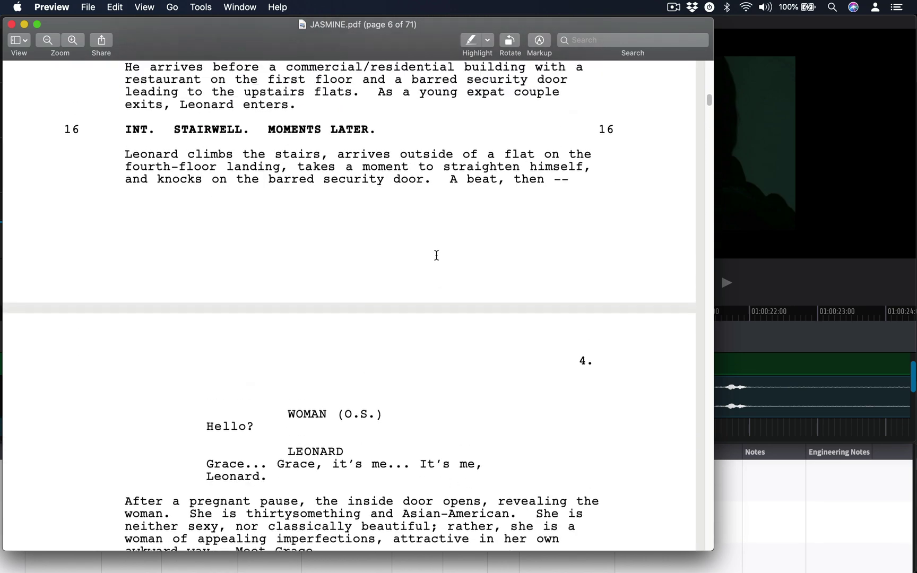
scroll(437, 256, up, 1)
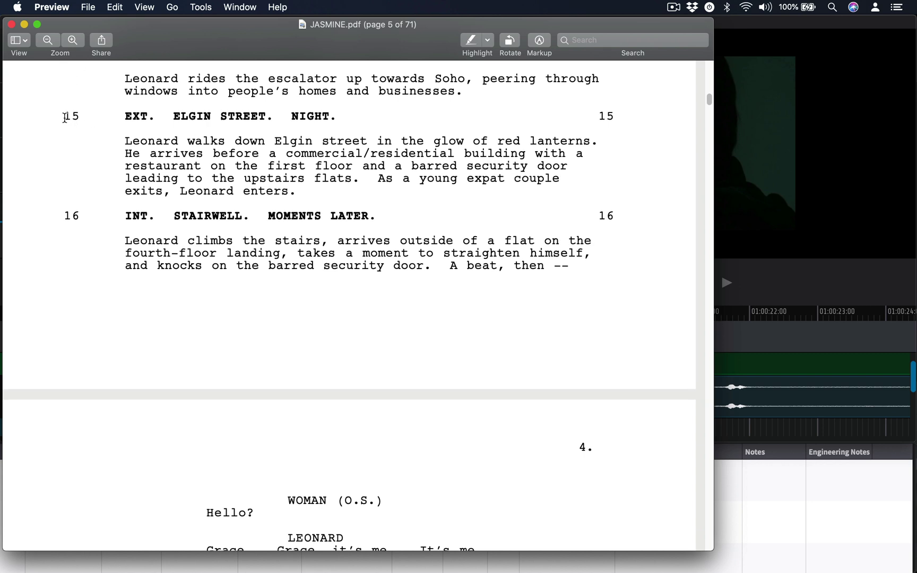
Select scene number 15, the EXT. ELGIN STREET. NIGHT heading and the WOMAN (O.S.) cue, then deselect.
drag(65, 117, 125, 117)
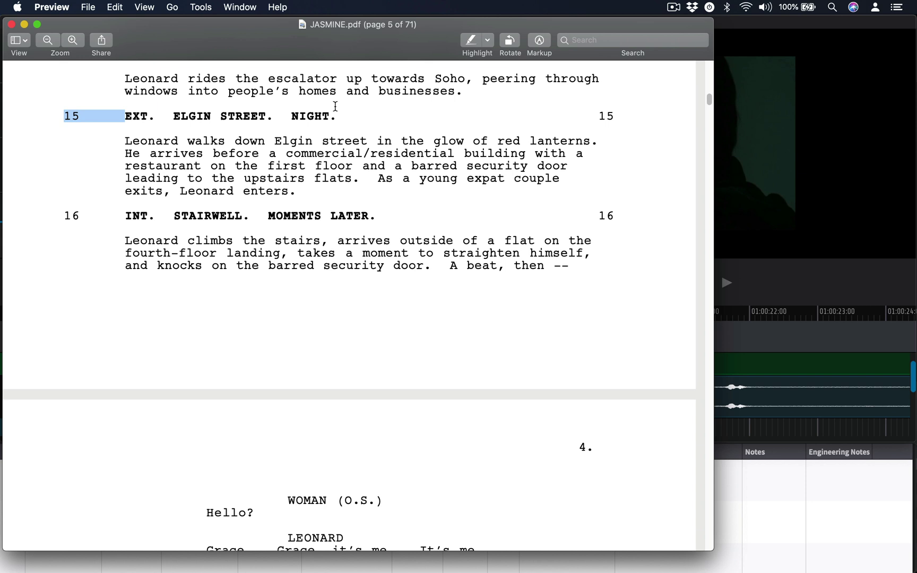
drag(336, 106, 324, 118)
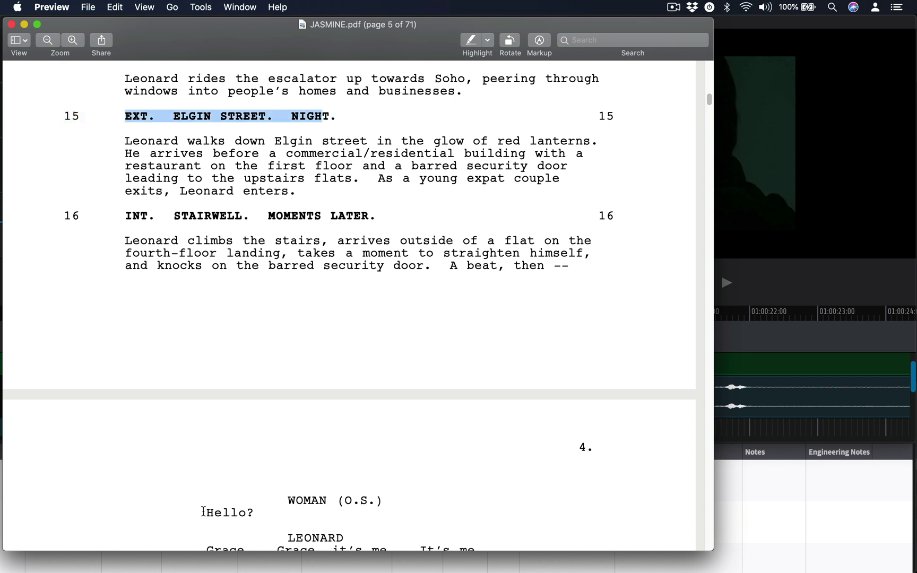
drag(204, 511, 397, 499)
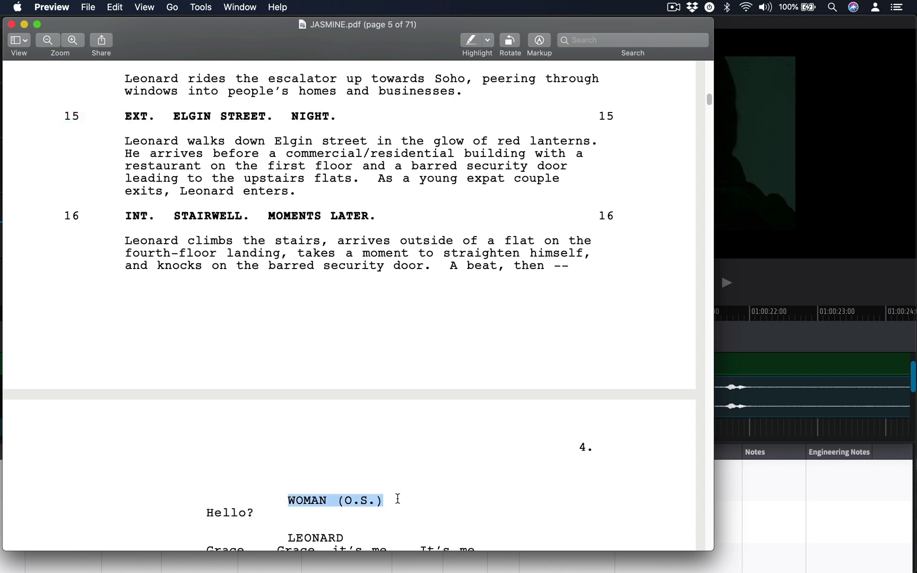
scroll(398, 499, down, 8)
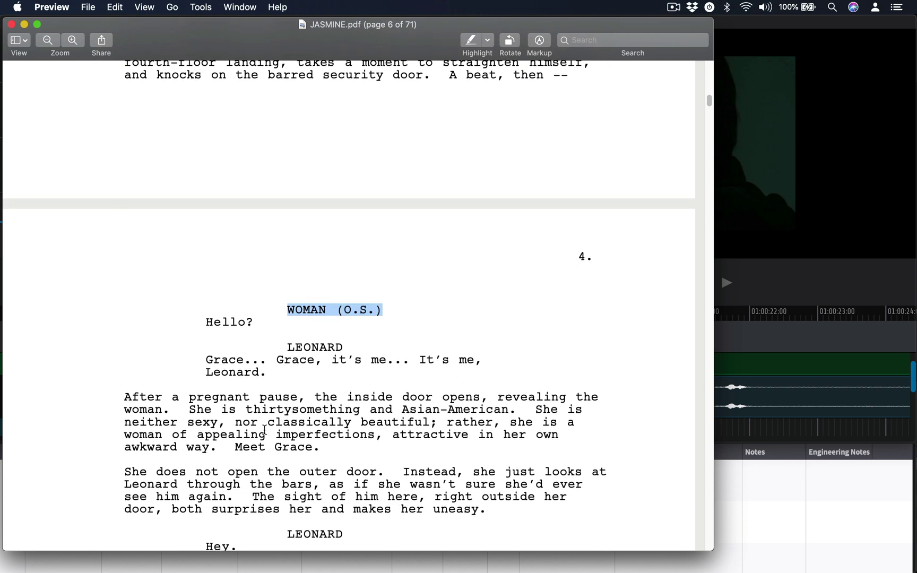
right_click(128, 398)
click(343, 406)
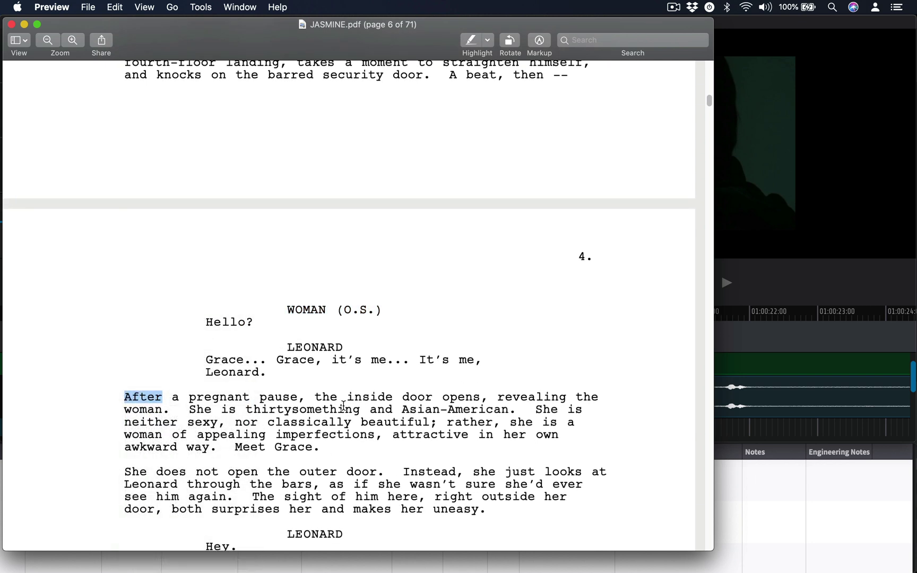
click(312, 401)
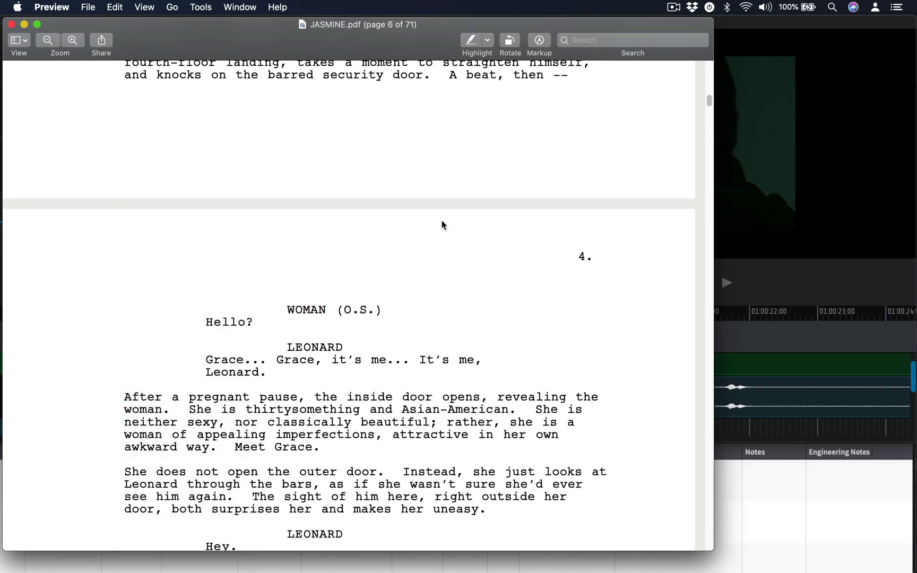
Import JASMINE.pdf into ADR Master through File > Import Events from File.
click(756, 24)
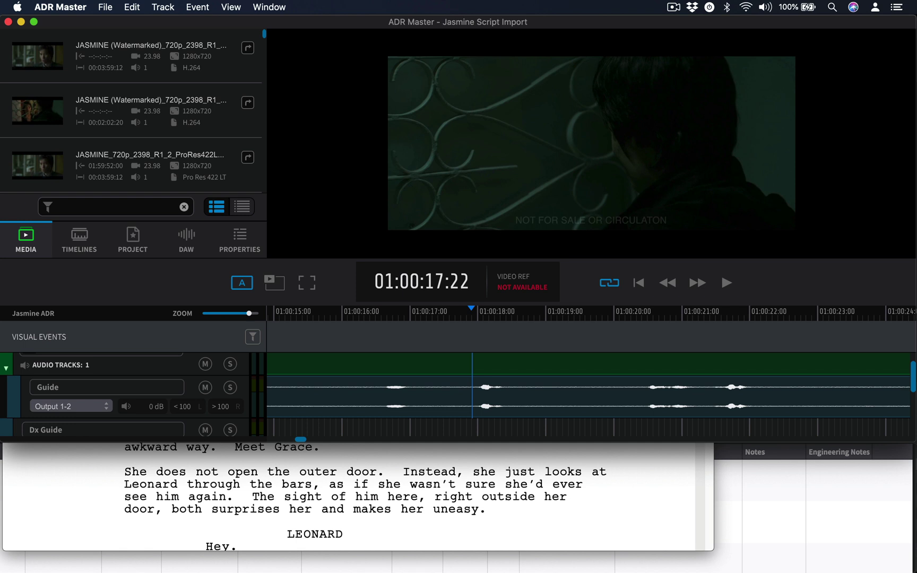
click(106, 7)
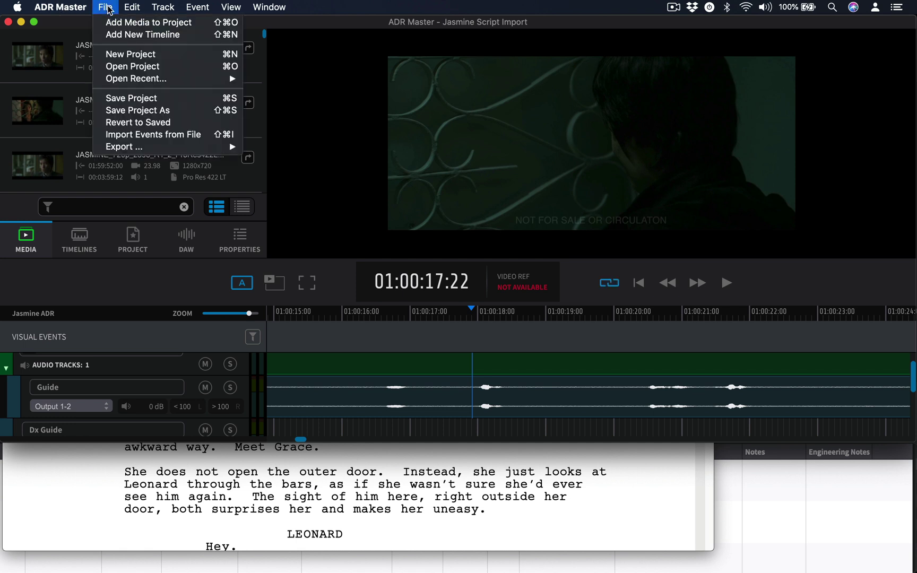
click(137, 136)
click(371, 149)
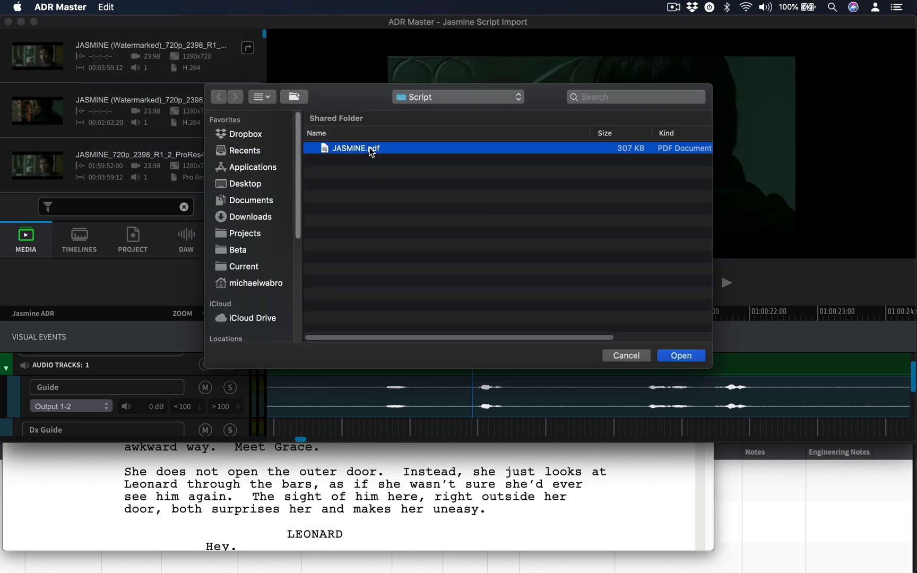
click(674, 355)
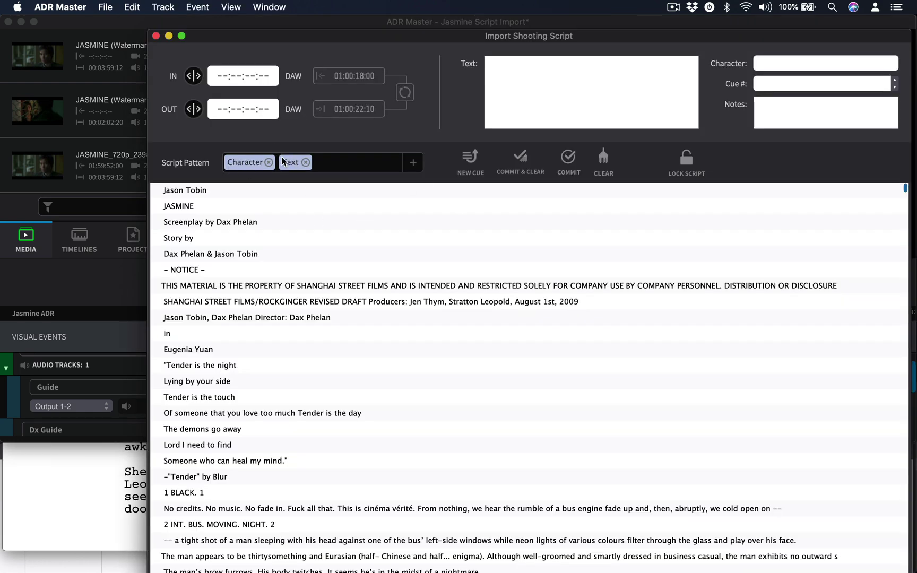
Try Text-then-Character pattern orders, tagging WOMAN (O.S.) and 'Hello?' as character and text.
scroll(226, 492, down, 15)
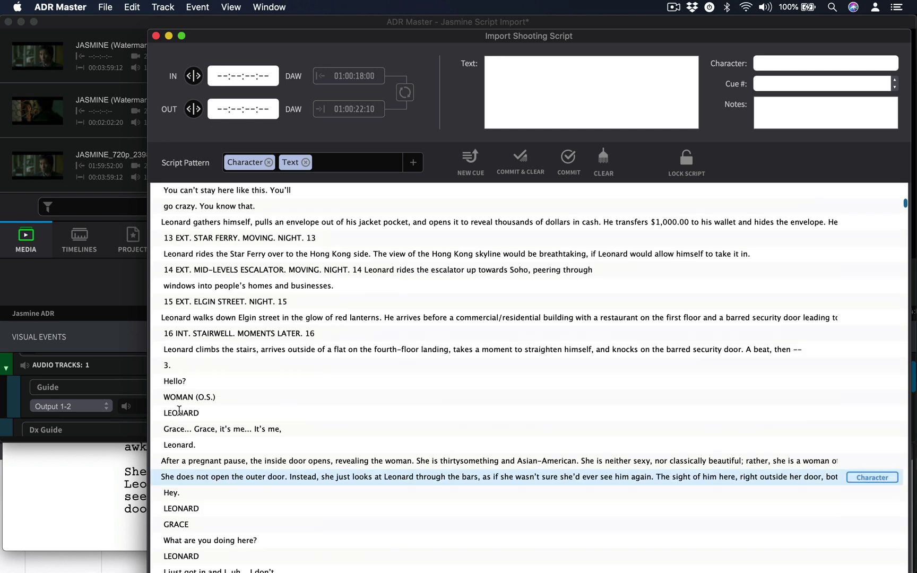
drag(181, 414, 183, 429)
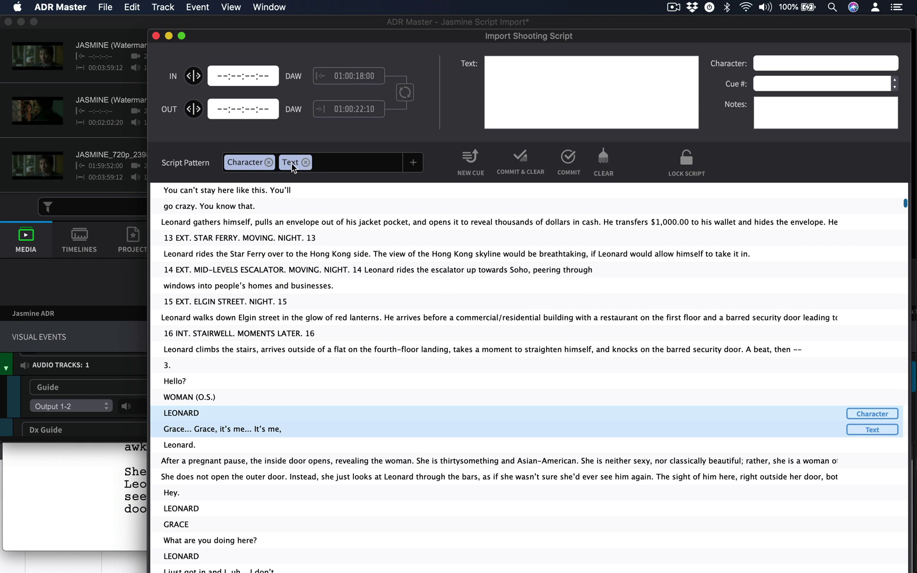
drag(292, 162, 235, 169)
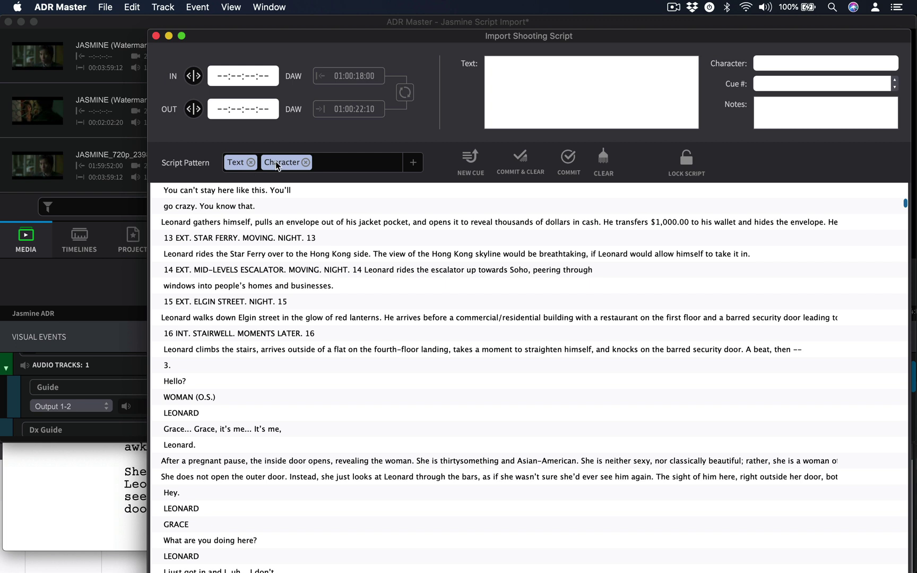
click(250, 162)
key(super+z)
click(170, 399)
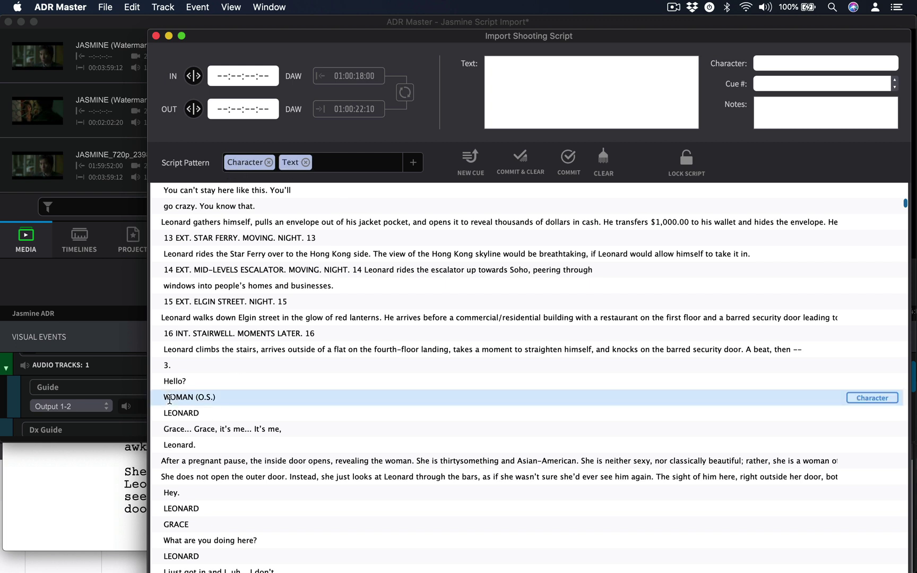
click(170, 382)
drag(248, 166, 303, 165)
click(181, 382)
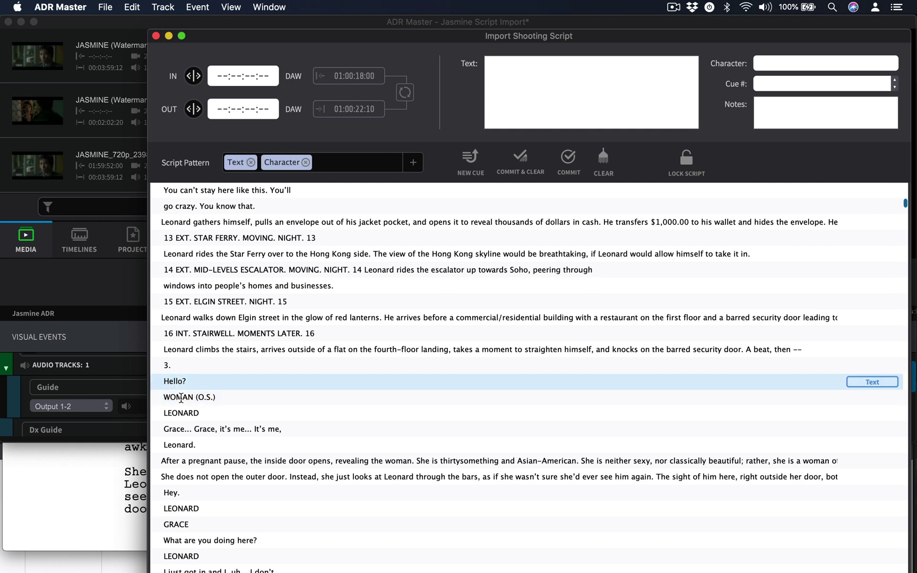
click(180, 398)
Restore Character before Text, tagging LEONARD as character and his two dialogue rows as text.
click(413, 162)
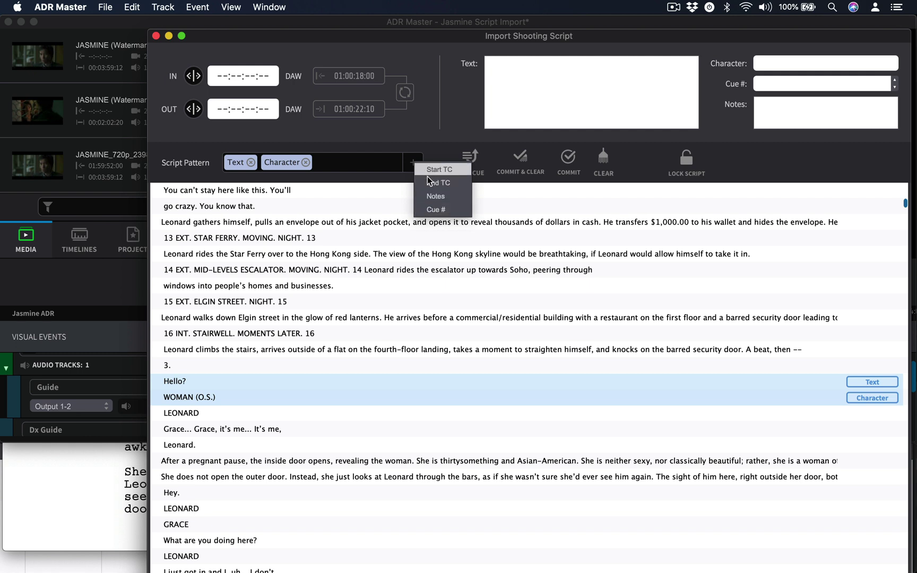
click(278, 165)
drag(278, 165, 227, 173)
click(182, 415)
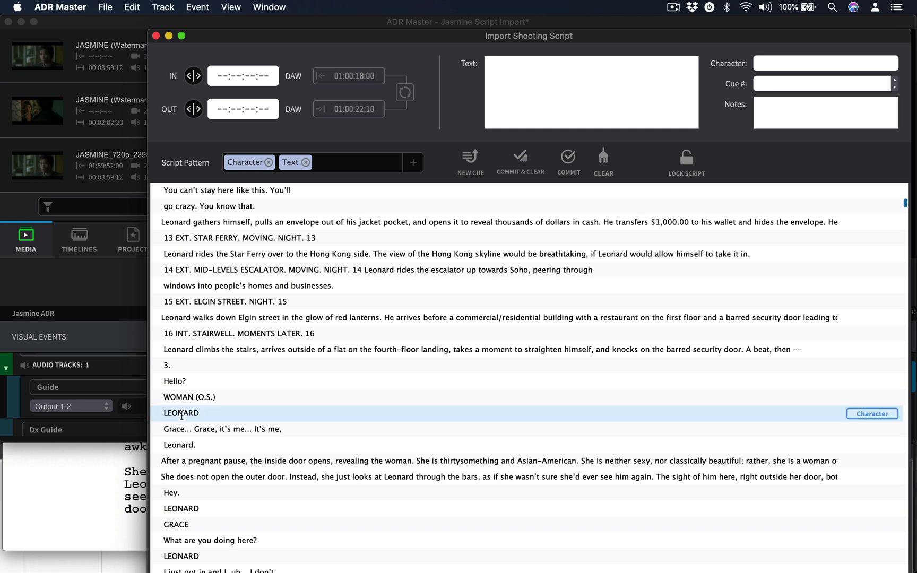
click(191, 428)
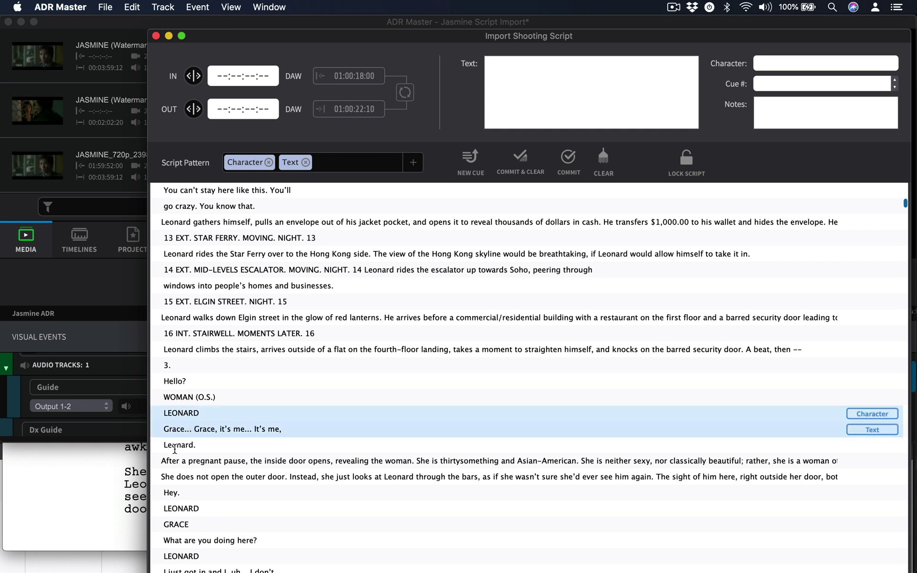
click(175, 446)
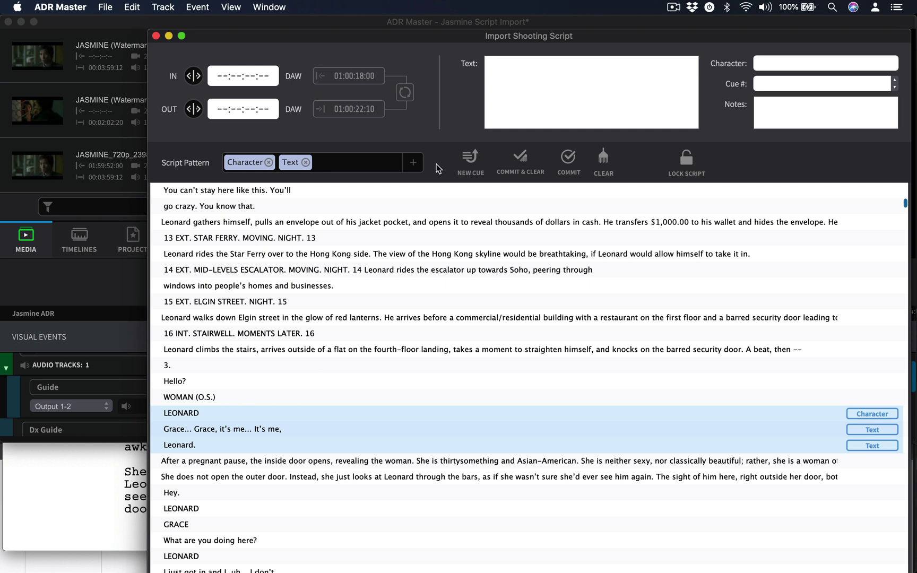
Create cue LEON0001 from LEONARD and his 'Grace... Grace, it's me... It's me, Leonard.' rows.
click(224, 394)
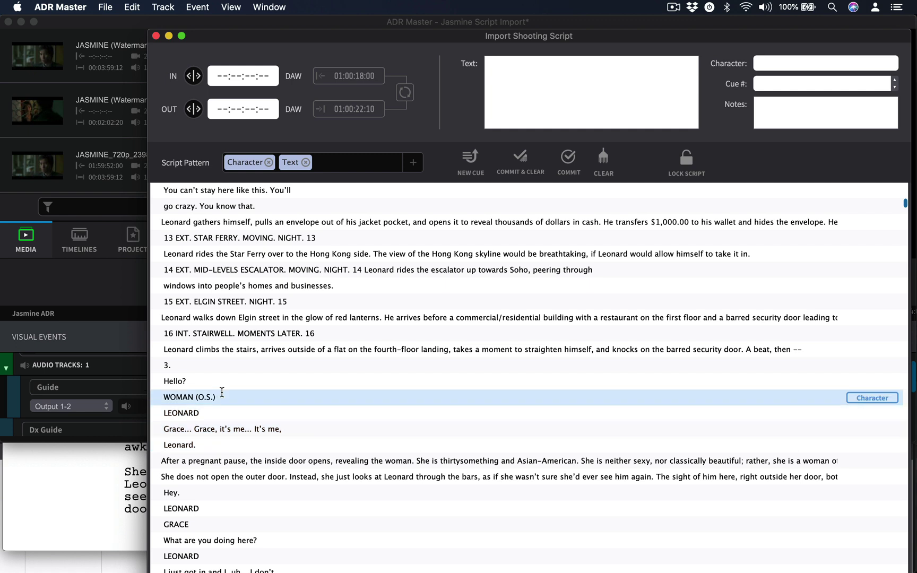
click(183, 414)
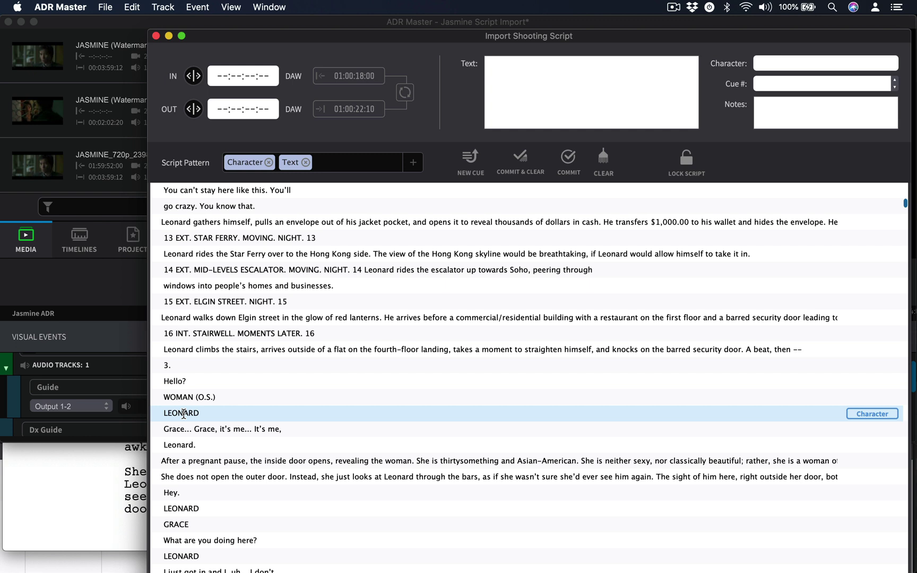
key(shift+Down)
key(shift+Down)
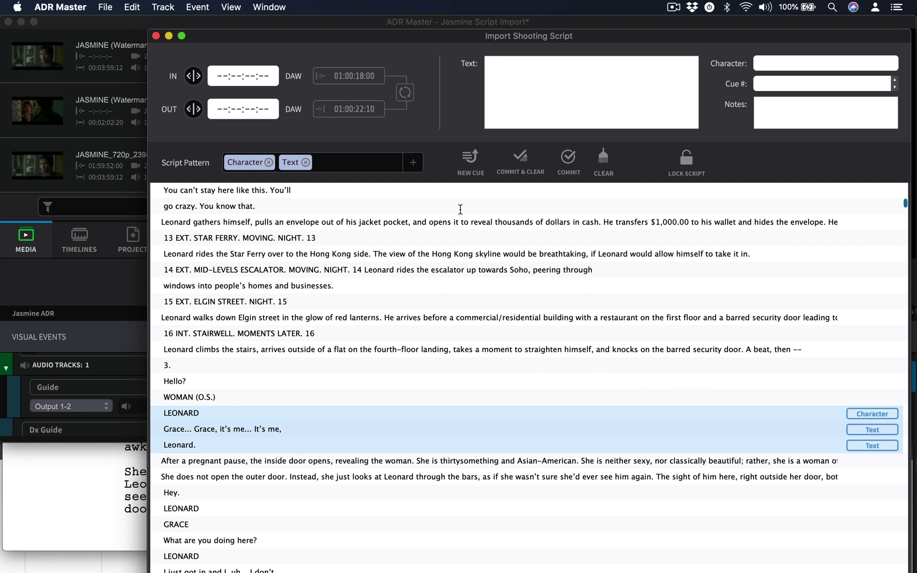
click(471, 159)
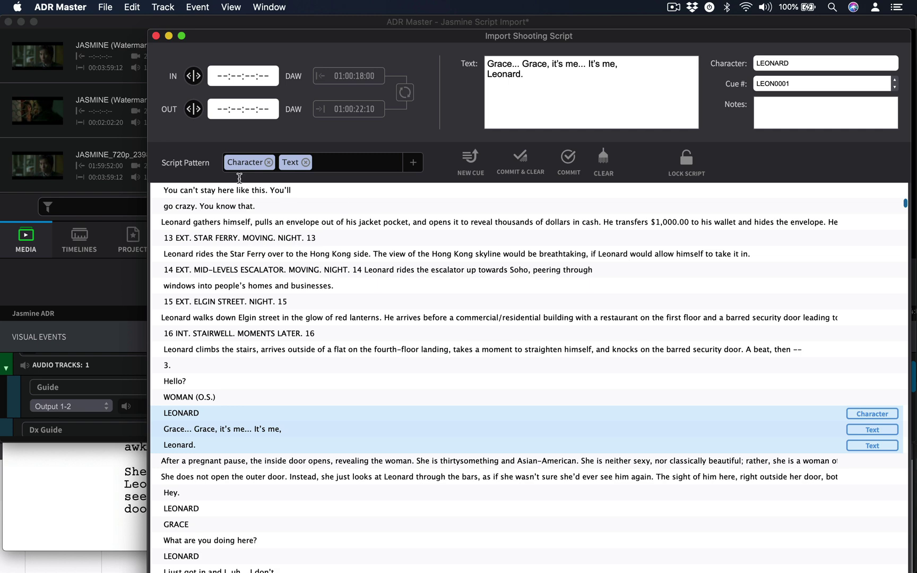
click(130, 30)
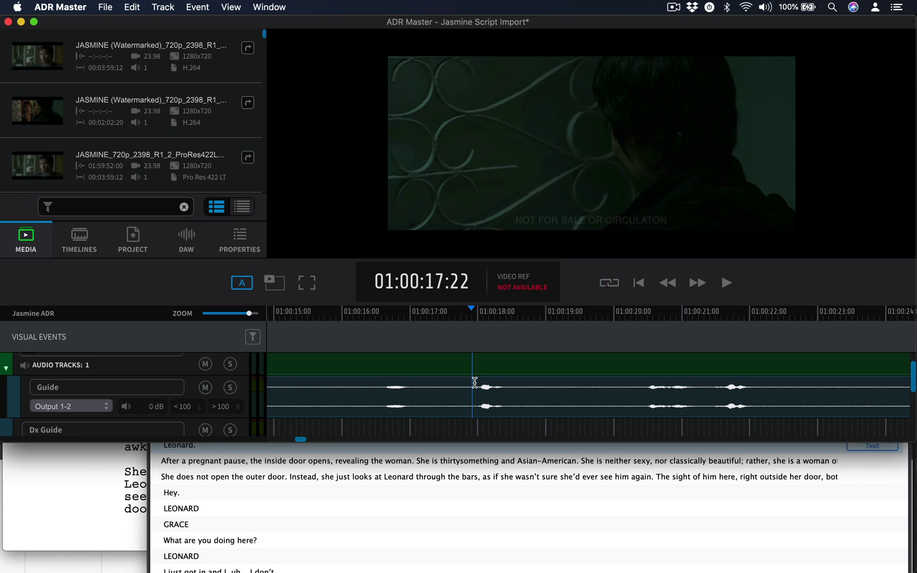
Place the playhead at 01:00:22:02, just after LEONARD's last Guide waveform burst.
key(super+Tab)
click(758, 382)
scroll(758, 383, right, 2)
scroll(758, 382, up, 1)
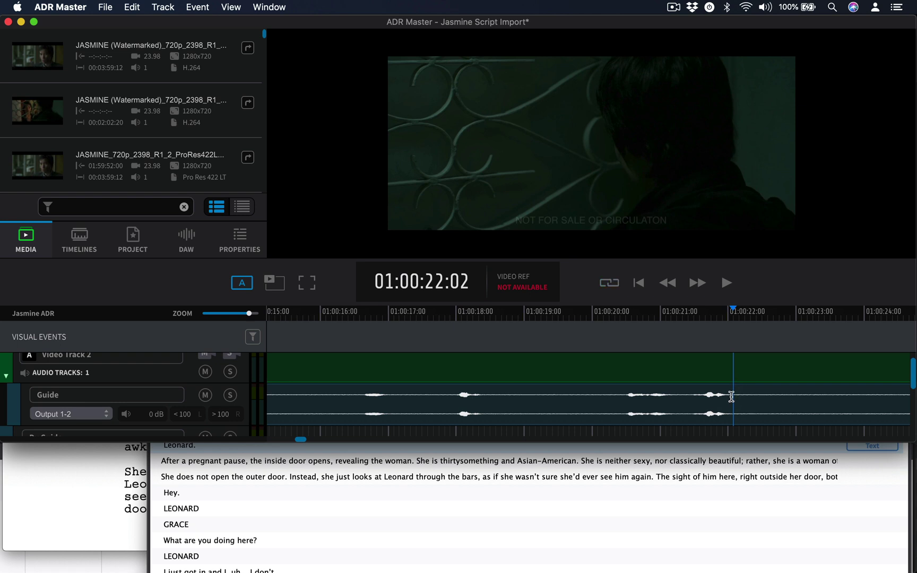
In Pro Tools, select 01:00:16:16 to 01:00:22:16 on AAF 5 with timeline and edit selection linked.
key(o)
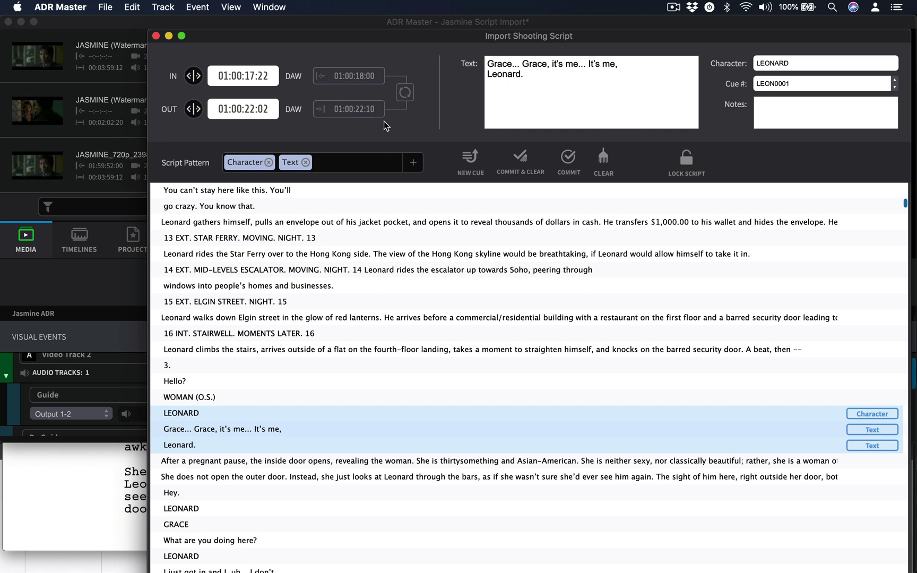
key(super+Tab)
click(741, 291)
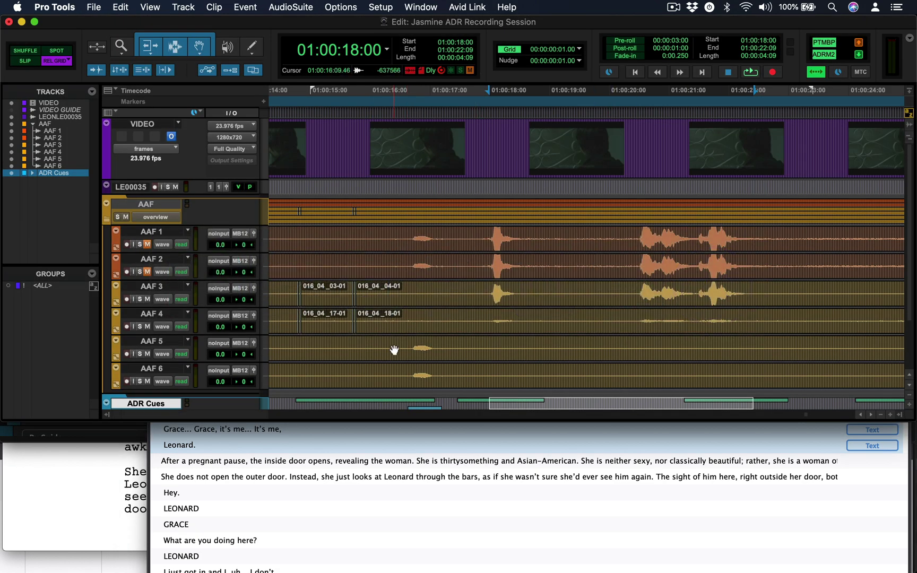
click(409, 342)
drag(410, 342, 768, 345)
key(shift+slash)
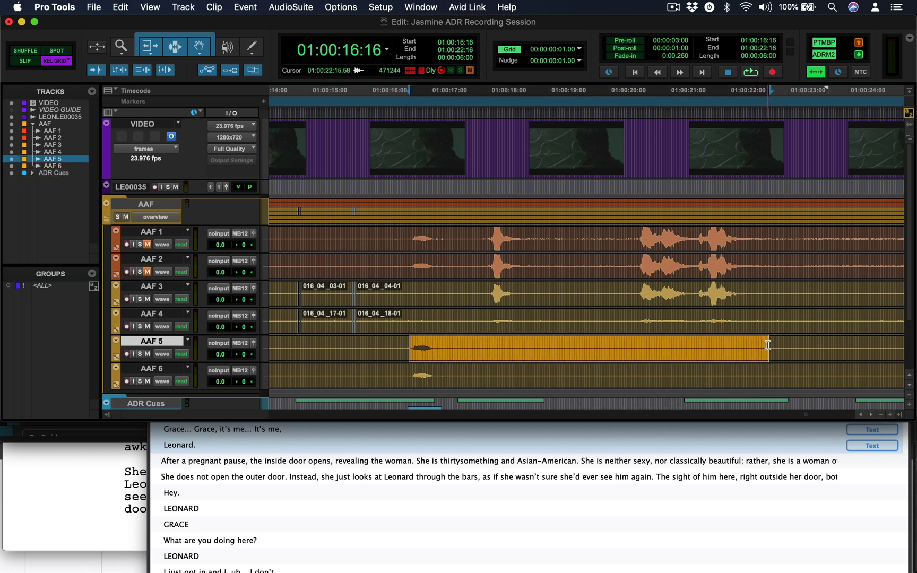
key(super+Tab)
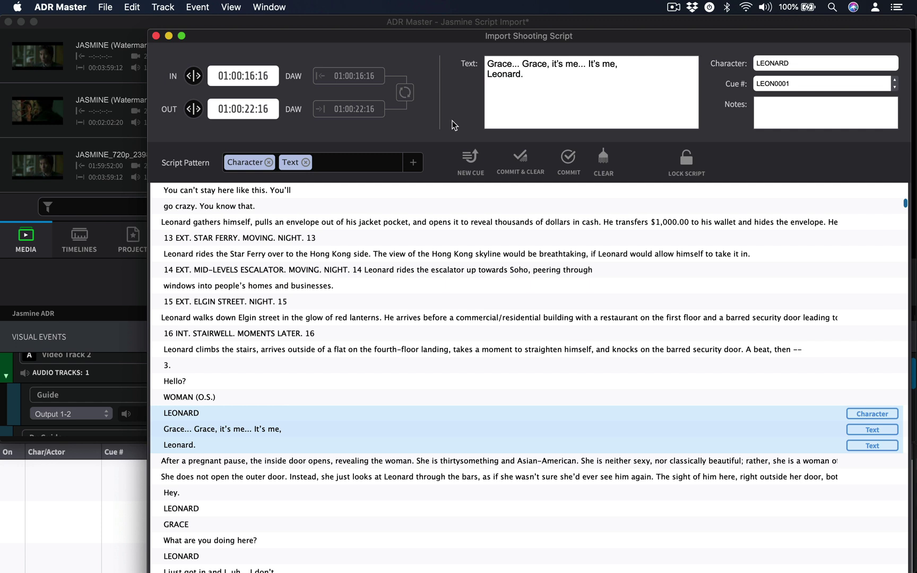
click(131, 22)
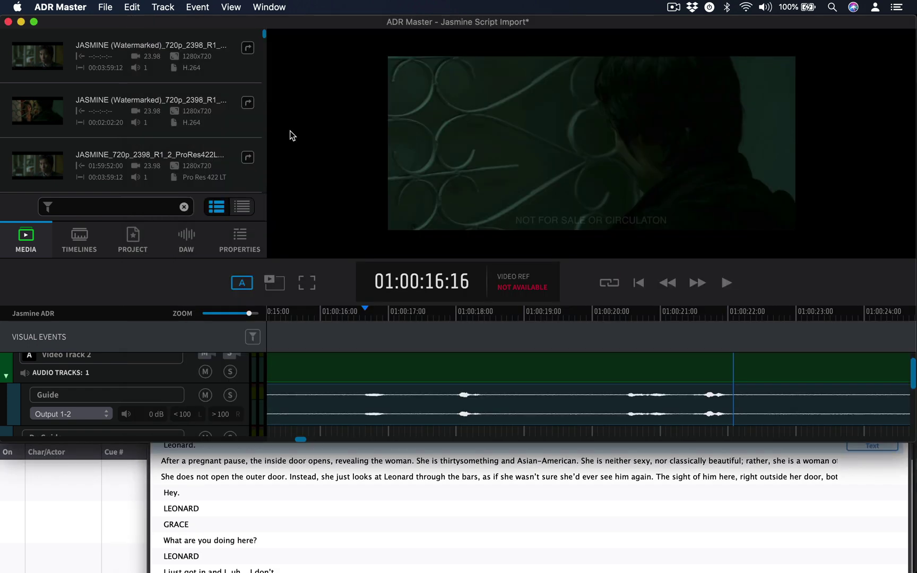
click(446, 401)
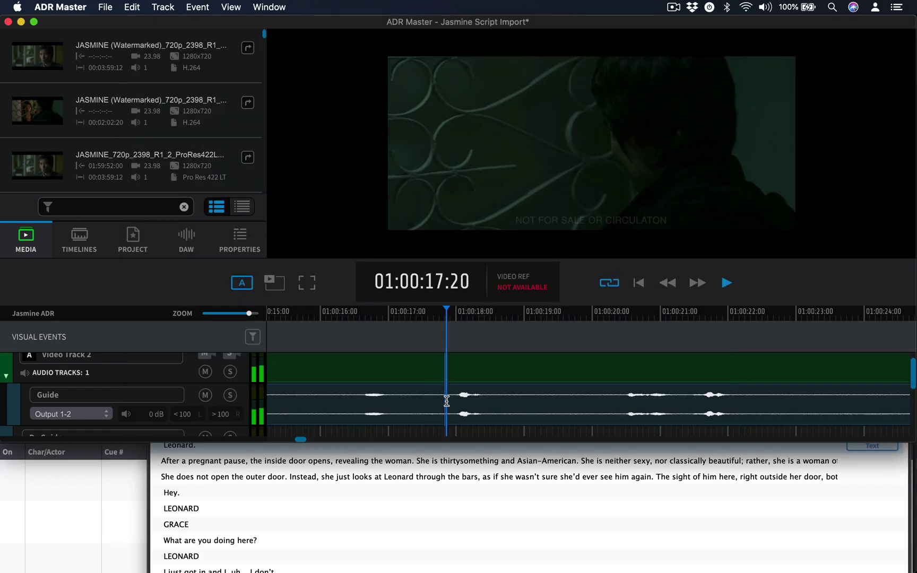
click(622, 399)
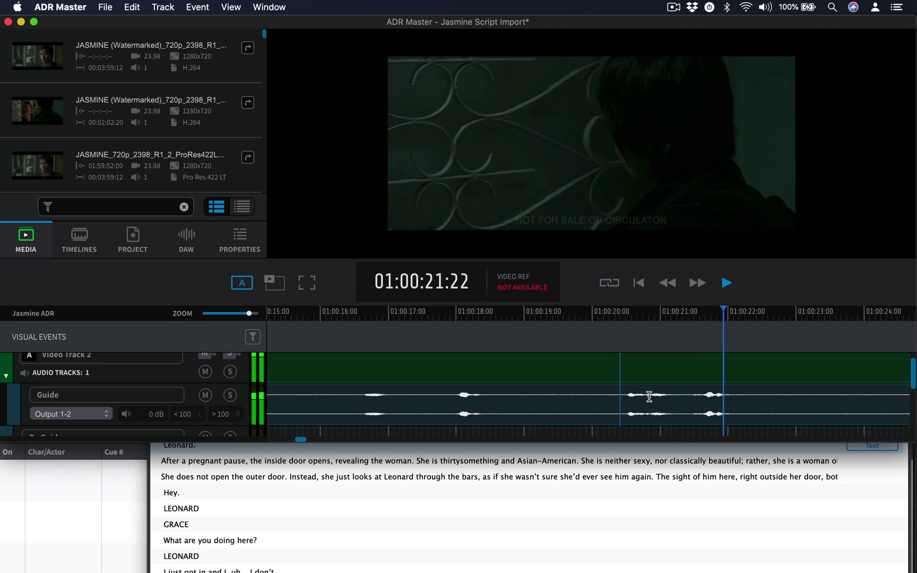
key(space)
key(super+Tab)
key(super+Tab)
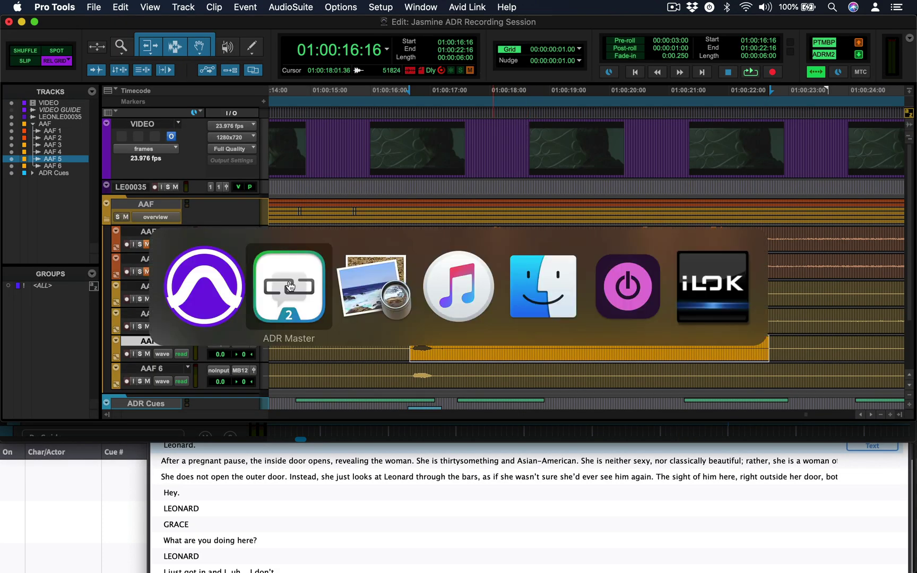
click(296, 287)
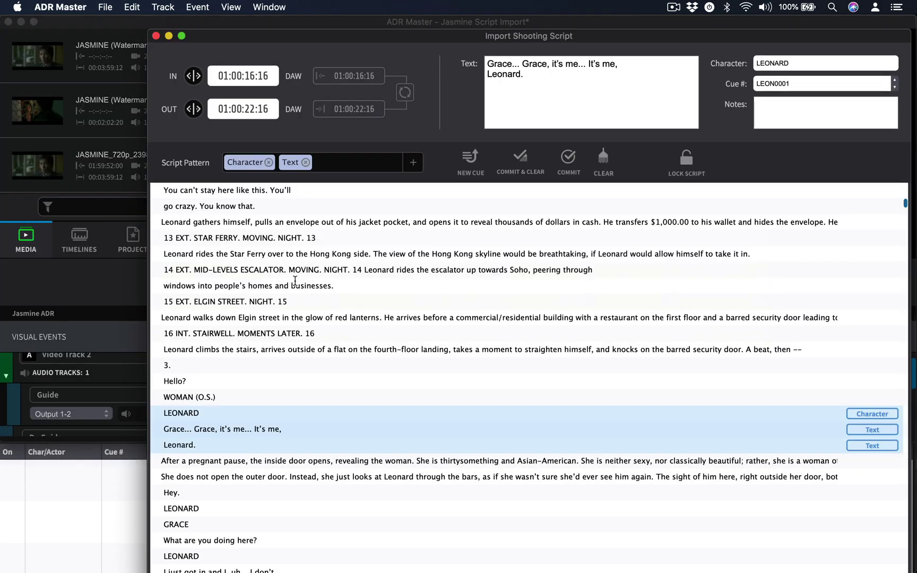
click(533, 104)
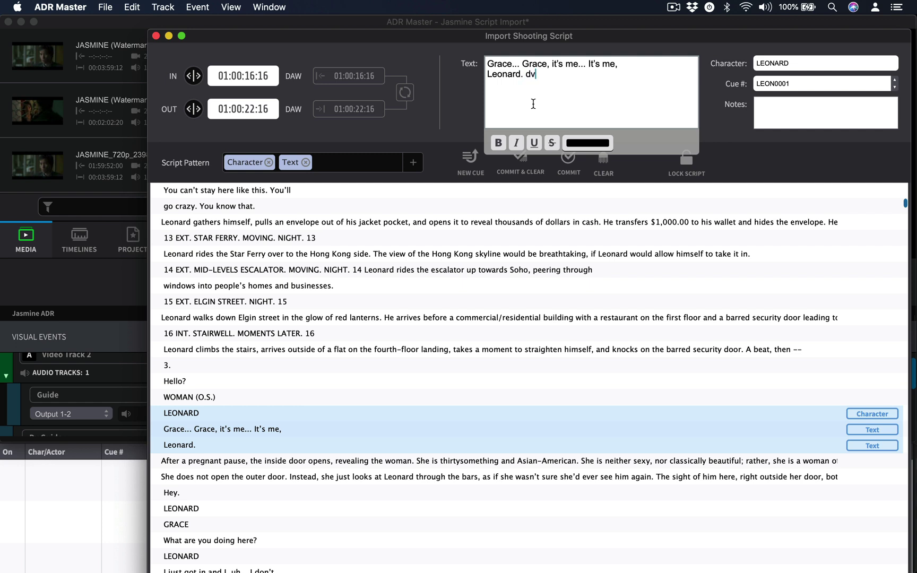
key(Escape)
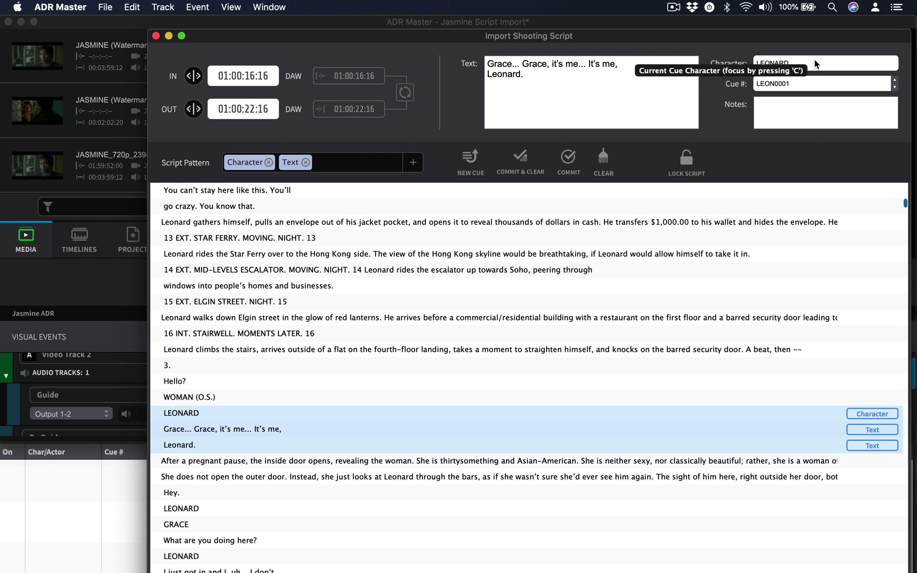
Keep LEONARD as the character, renumber the cue to LEON0002, and leave Notes empty.
key(c)
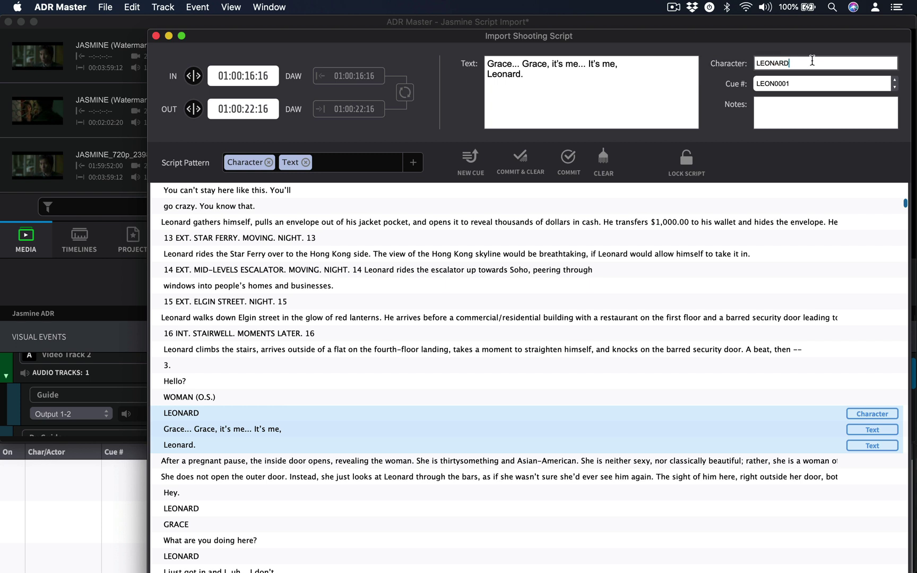
key(Return)
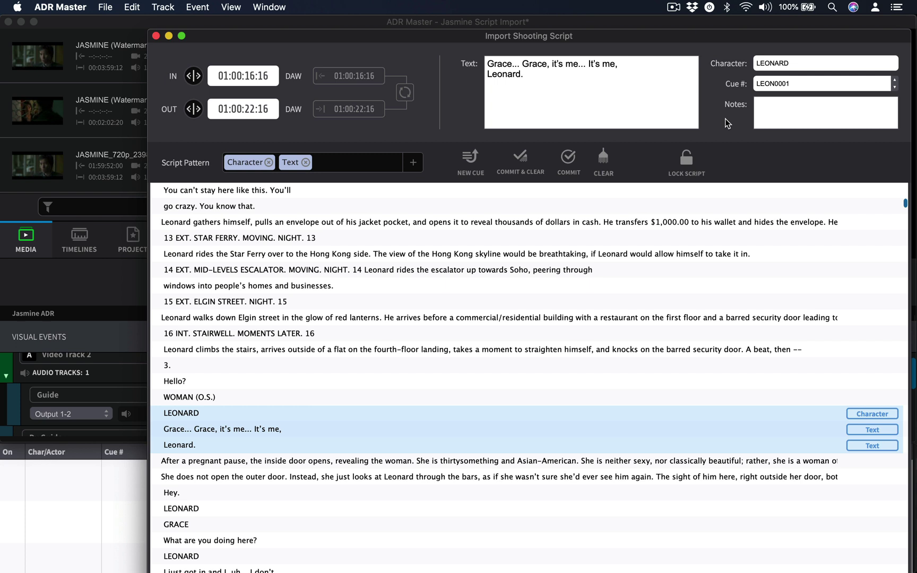
key(super+2)
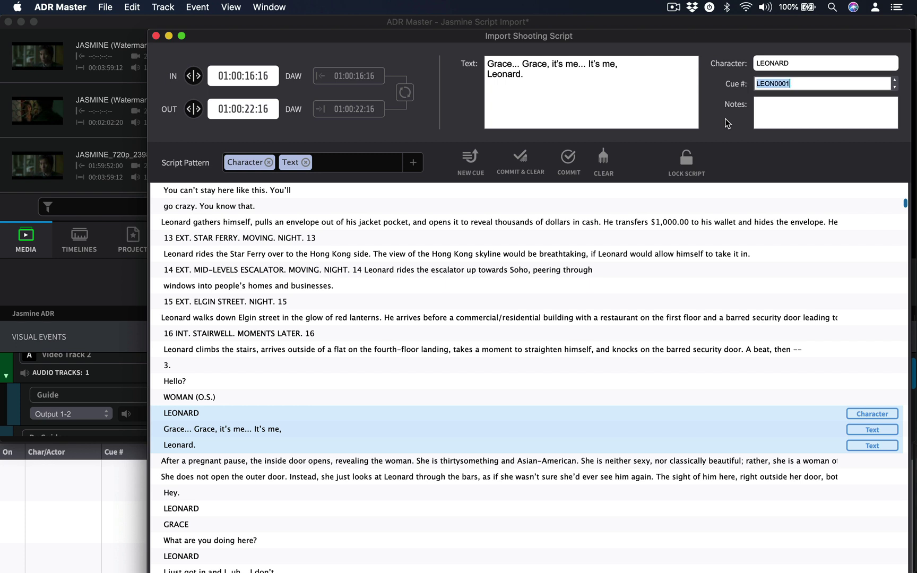
key(Return)
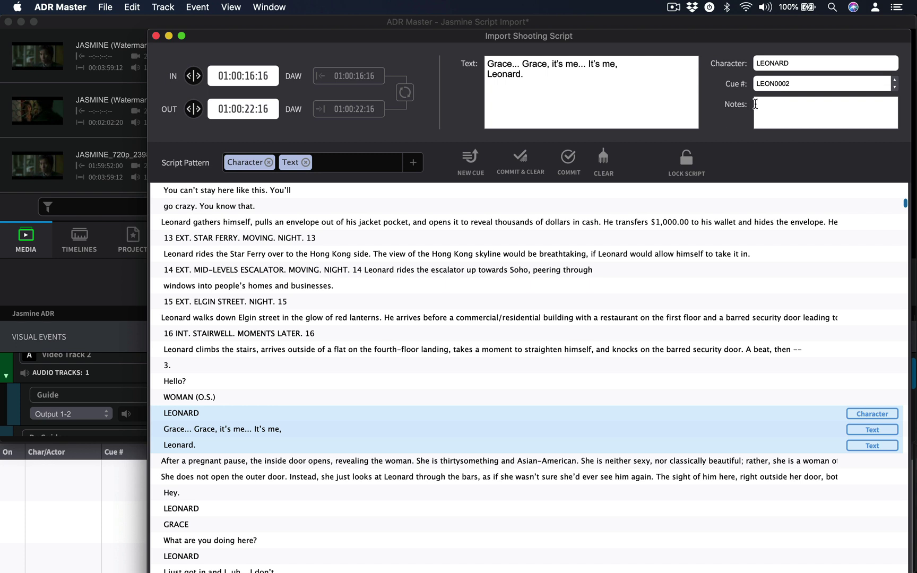
click(757, 115)
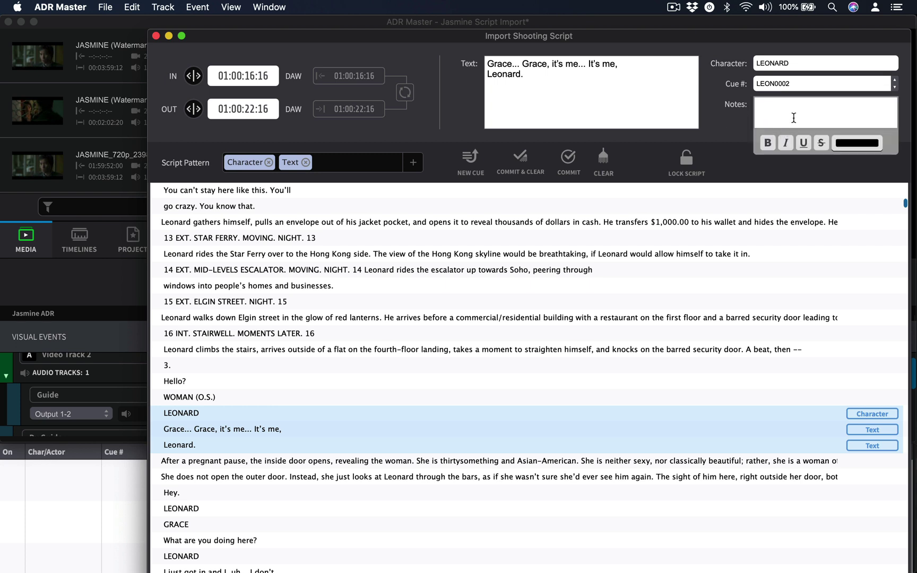
key(Escape)
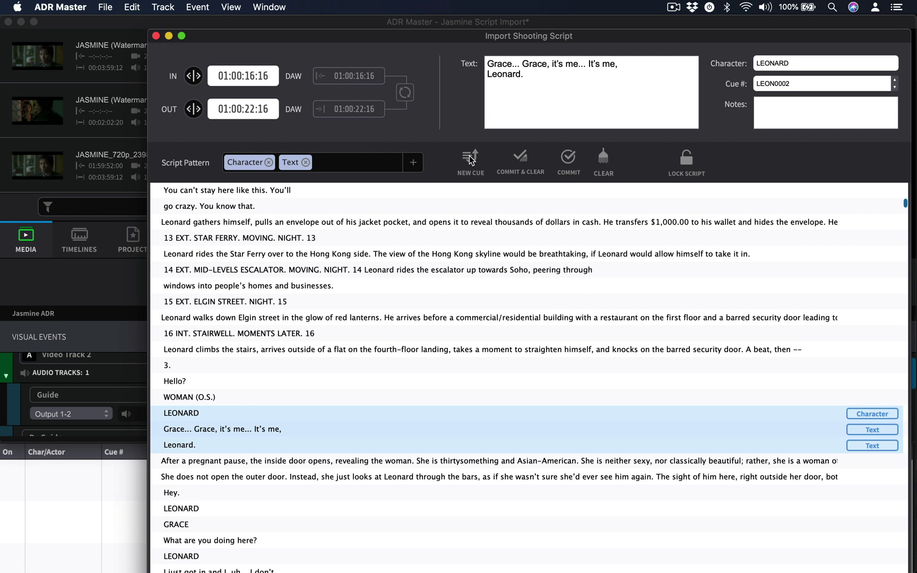
Commit LEONARD's cue with his lines ticked, then clear the Text, Character and Cue # fields.
click(518, 155)
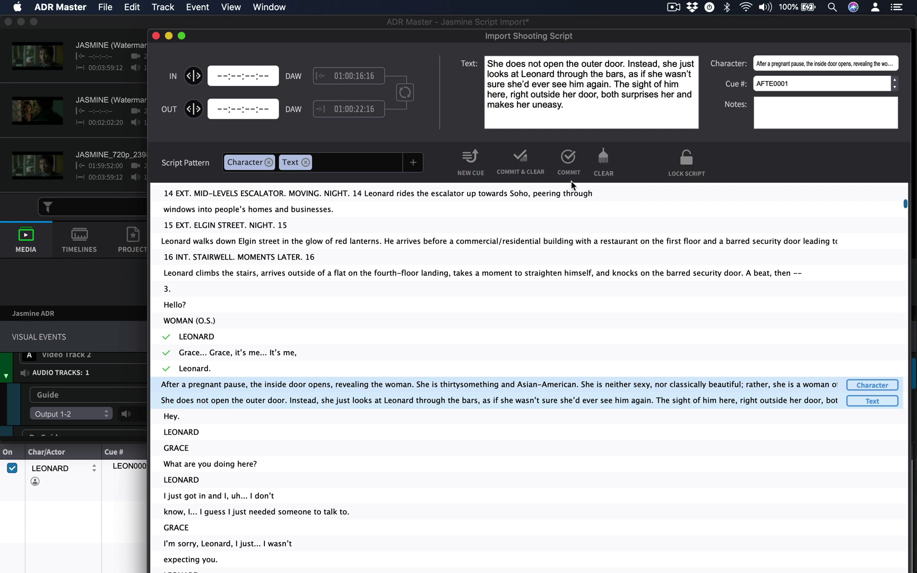
click(606, 159)
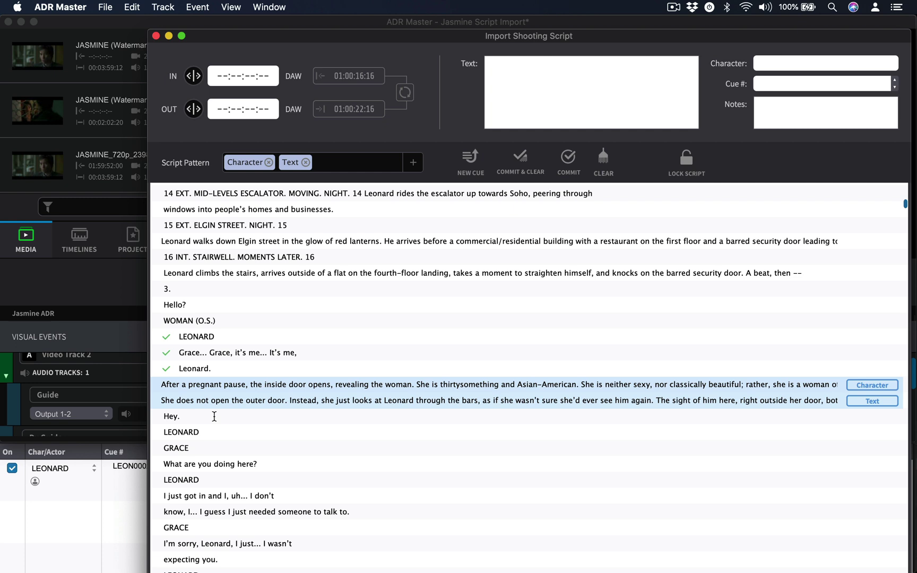
click(186, 421)
click(166, 388)
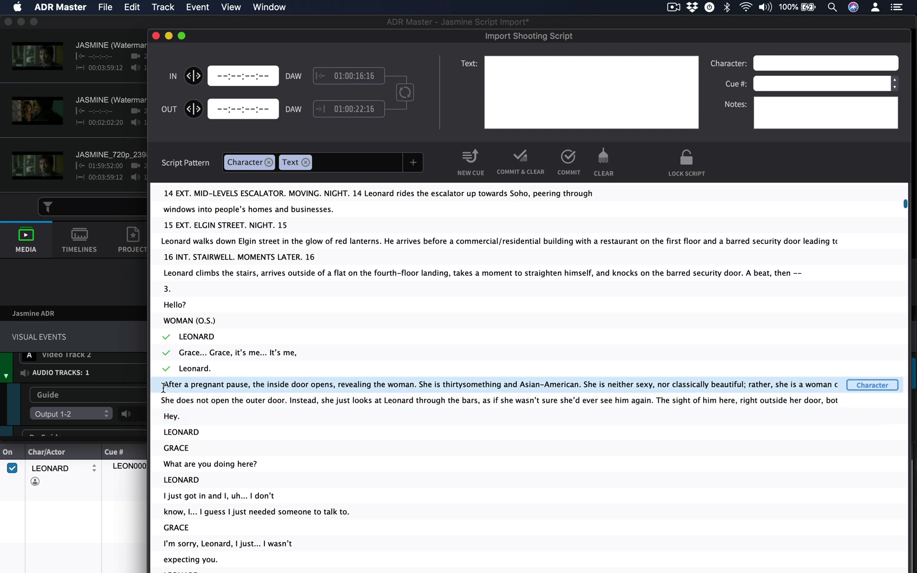
shift+click(189, 403)
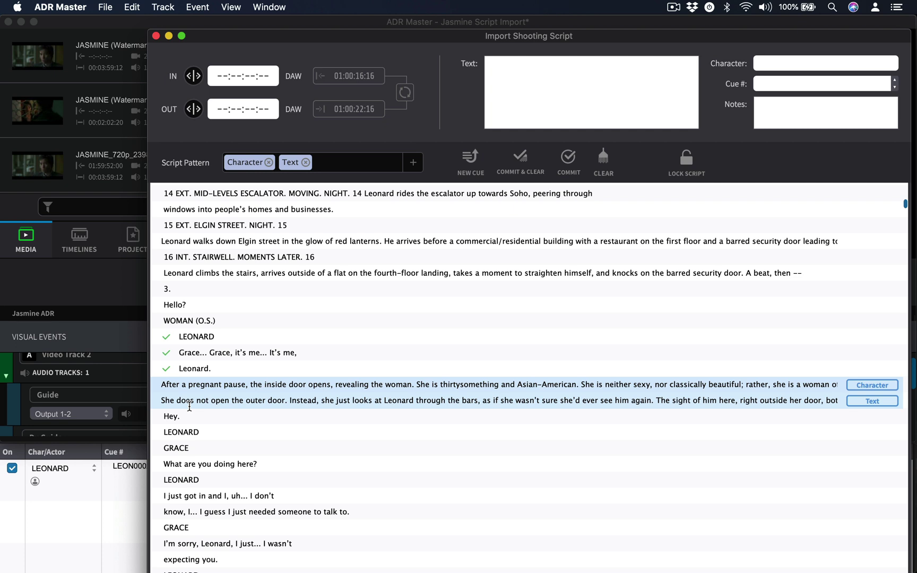
key(BackSpace)
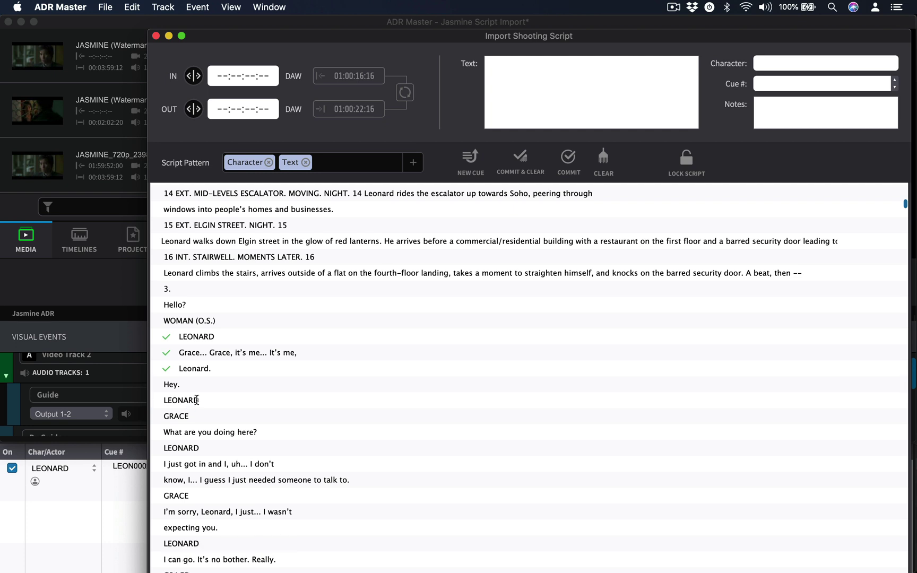
click(186, 384)
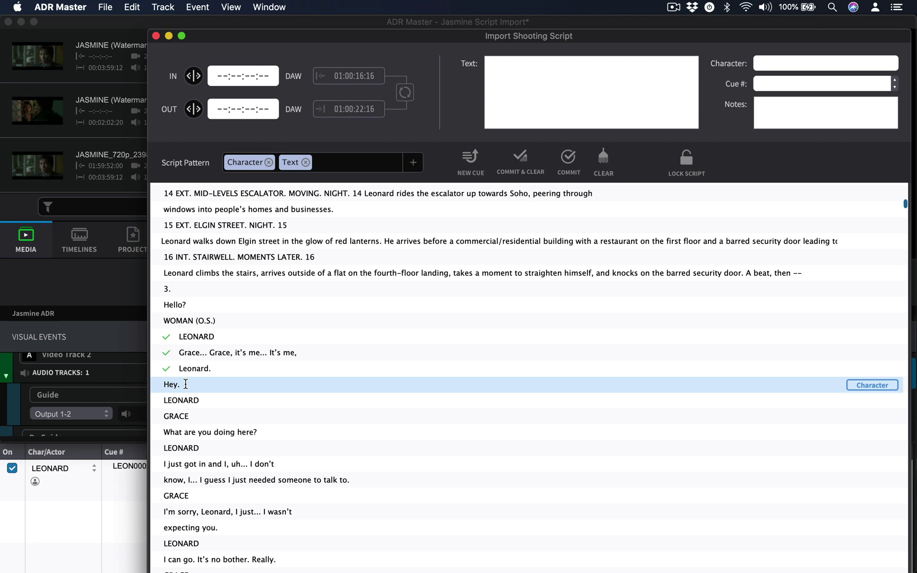
key(super+z)
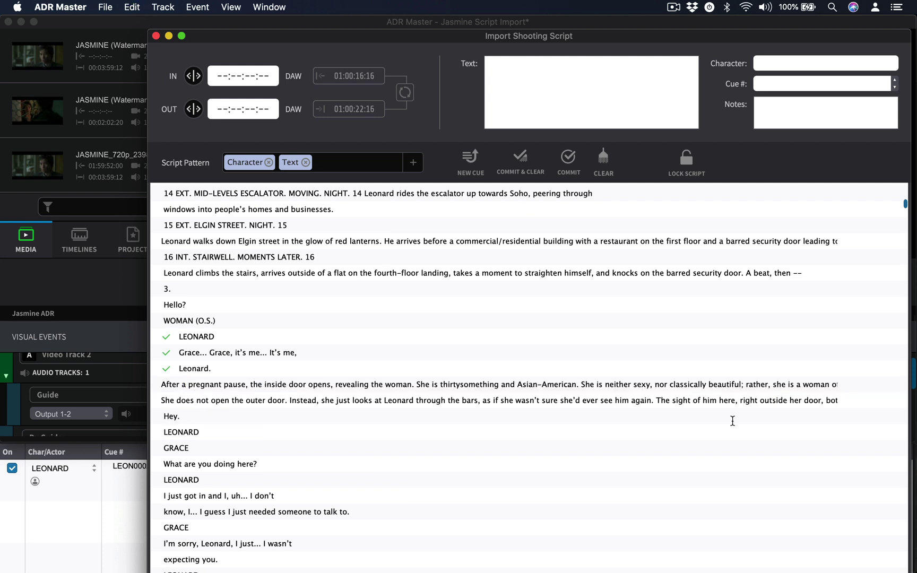
click(838, 401)
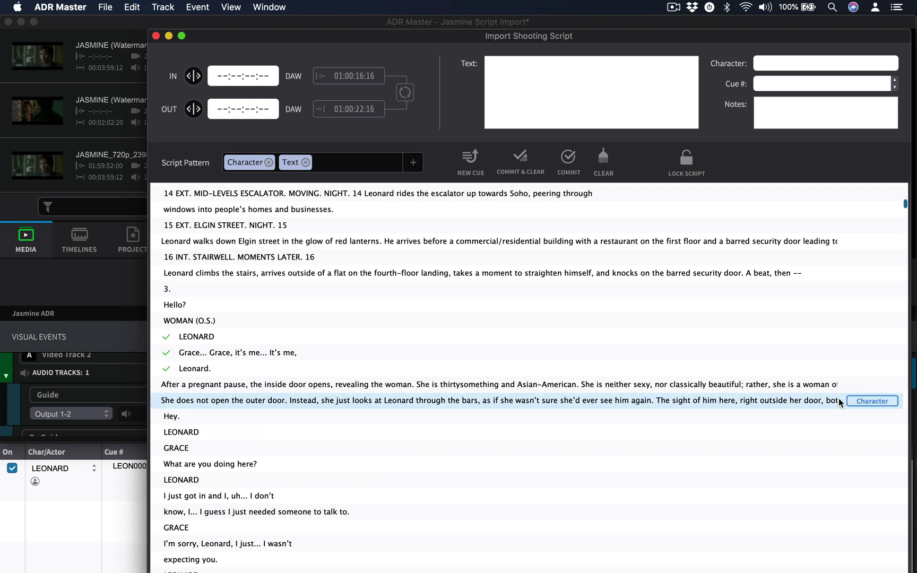
click(182, 412)
click(184, 420)
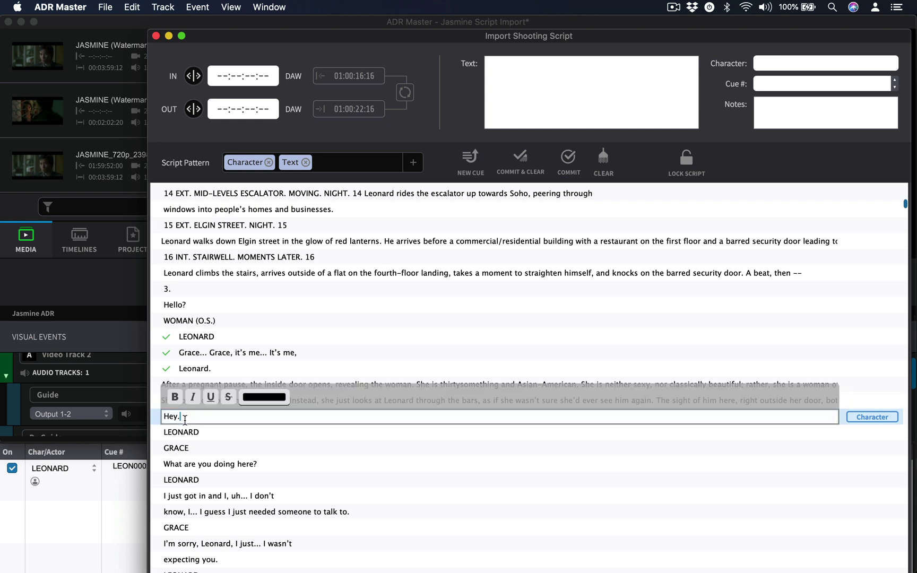
key(Return)
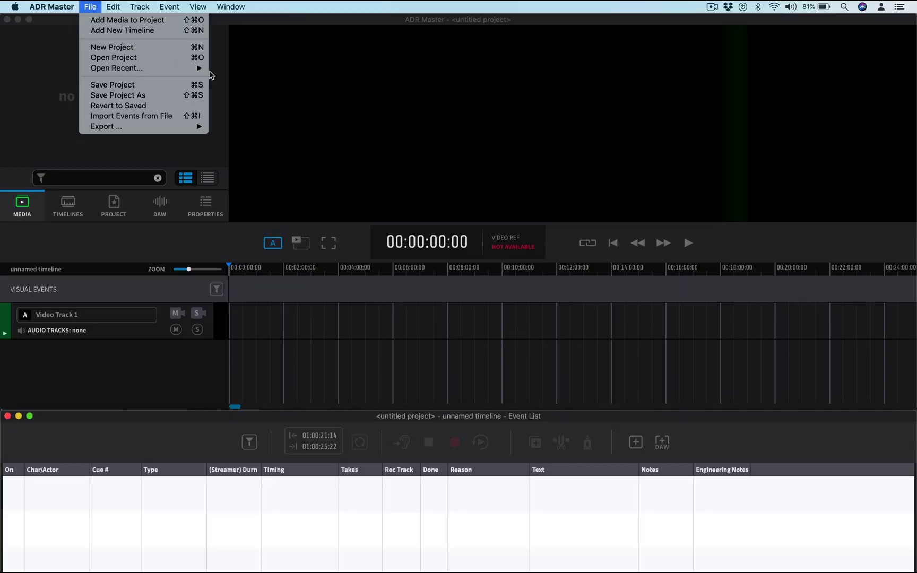
Reopen Jasmine Script Import.adrpr from Open Recent and scroll through its locked script.
mouse_move(199, 69)
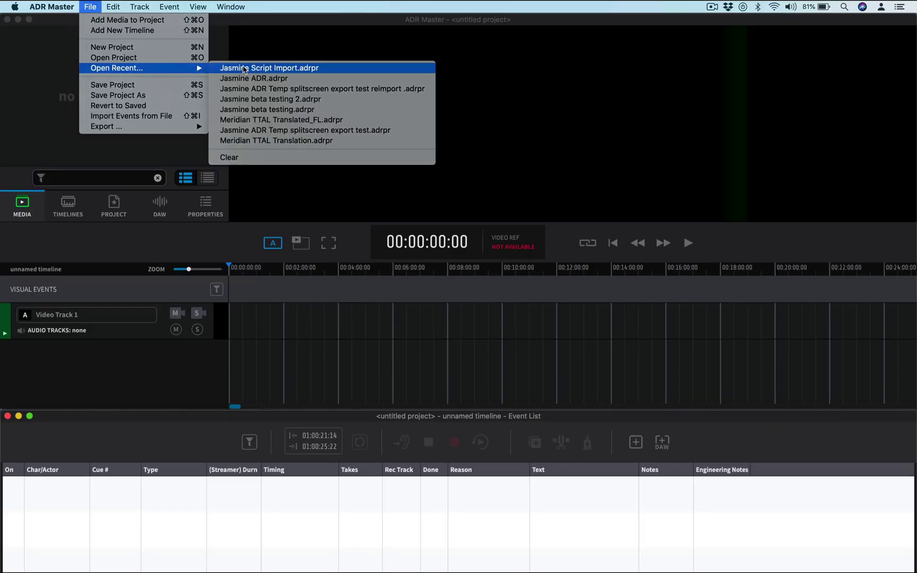
click(244, 69)
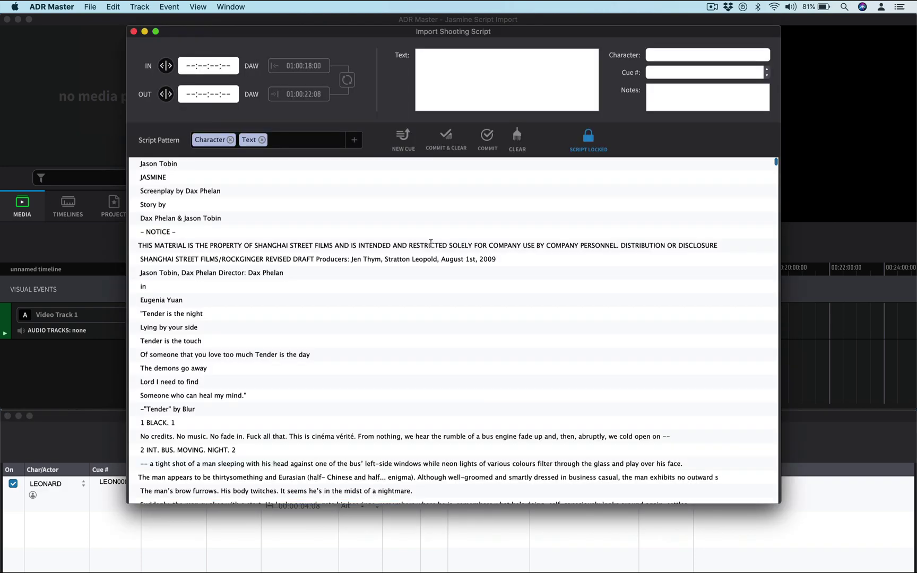
scroll(373, 277, down, 10)
scroll(374, 280, down, 20)
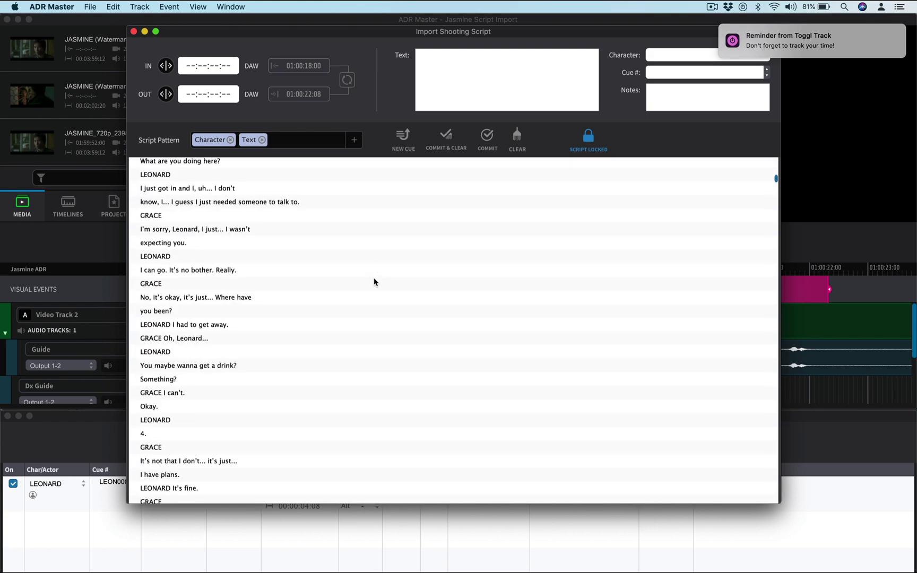
scroll(374, 282, down, 20)
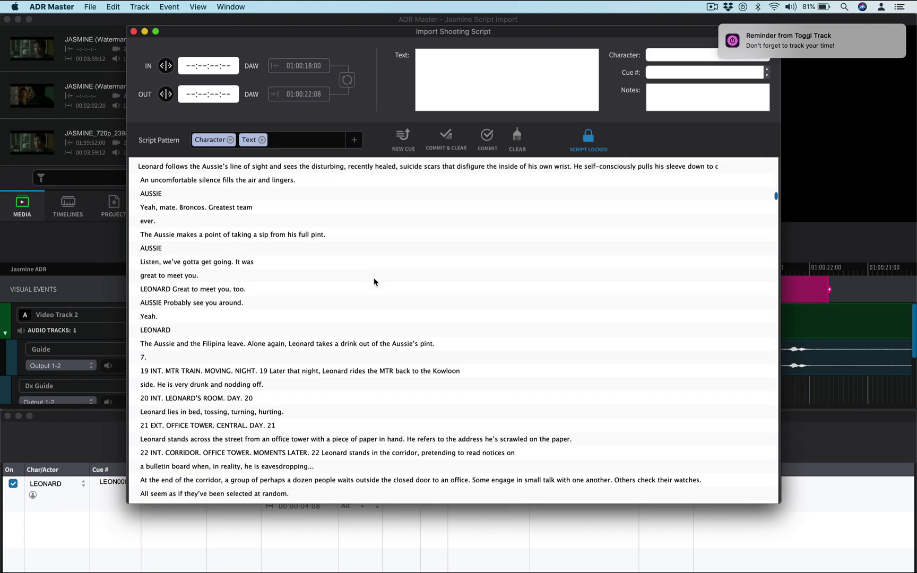